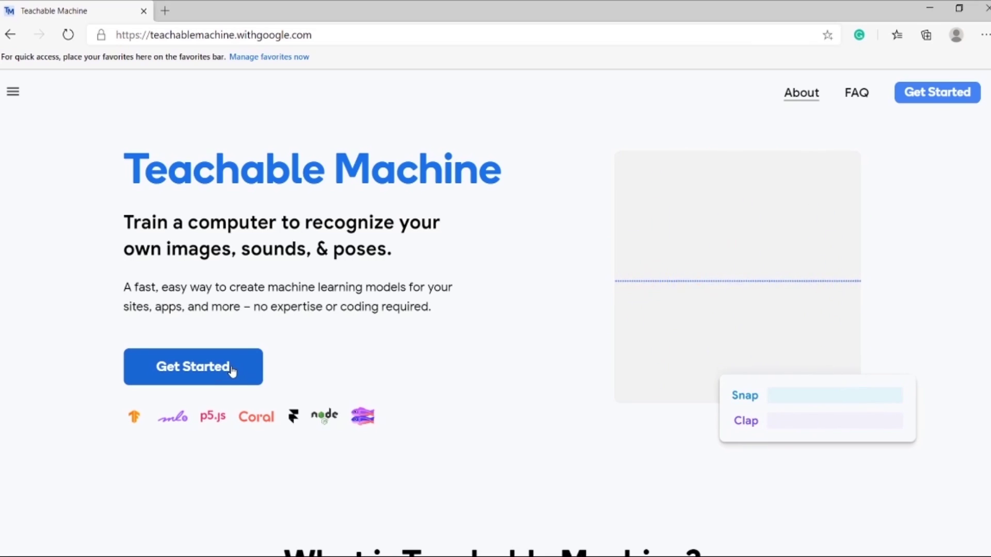
- Begin a new model from Get Started and browse the New Project page's Image, Audio and Pose options
click(232, 370)
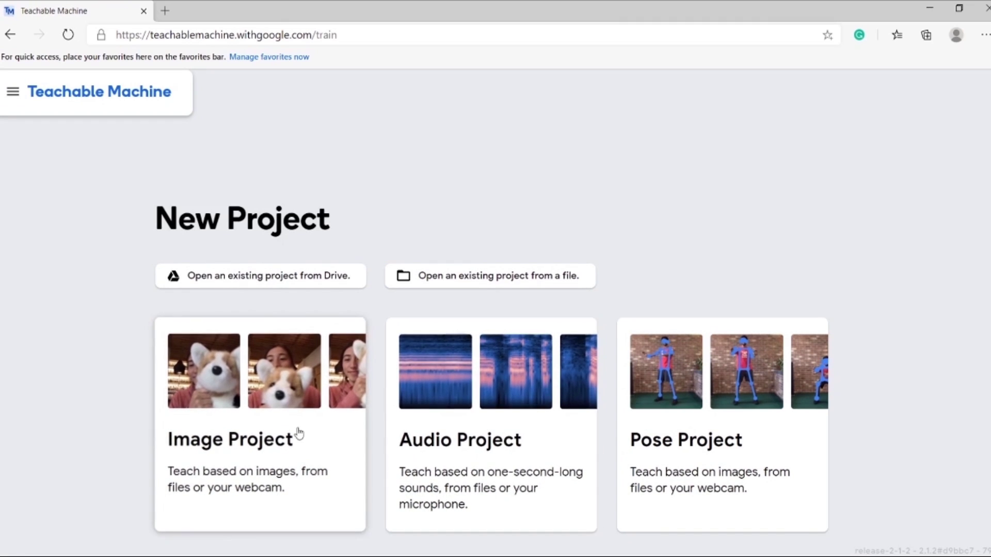
scroll(300, 429, down, 2)
scroll(280, 289, up, 1)
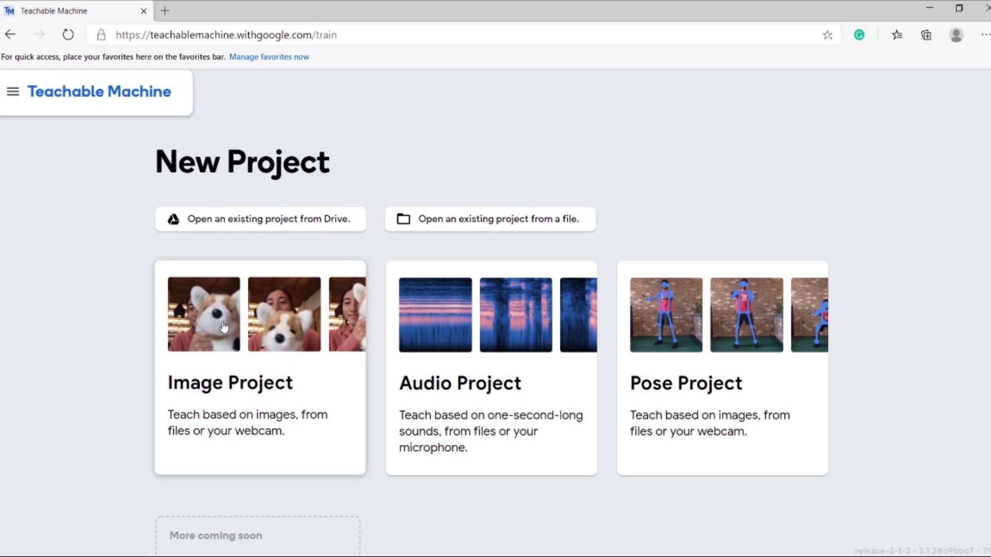
click(13, 99)
scroll(83, 413, down, 2)
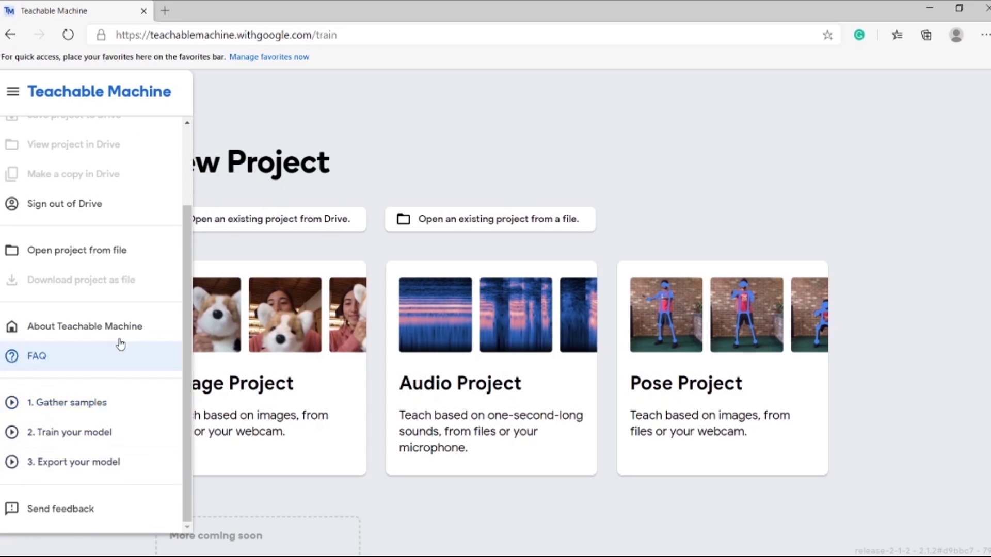
click(294, 488)
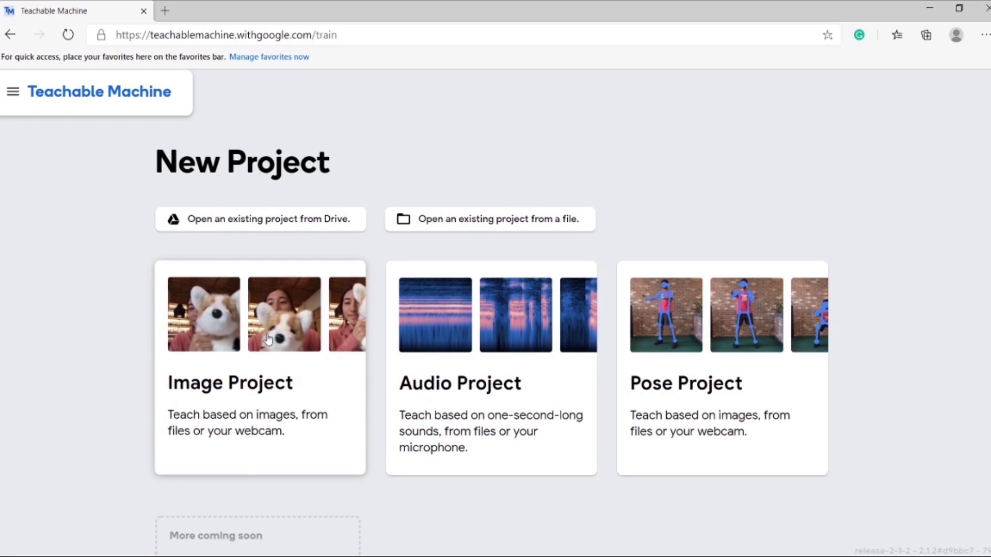
- Start an image project and name its classes 'Not Wearing Mask' and 'Wearing Mask'
click(261, 380)
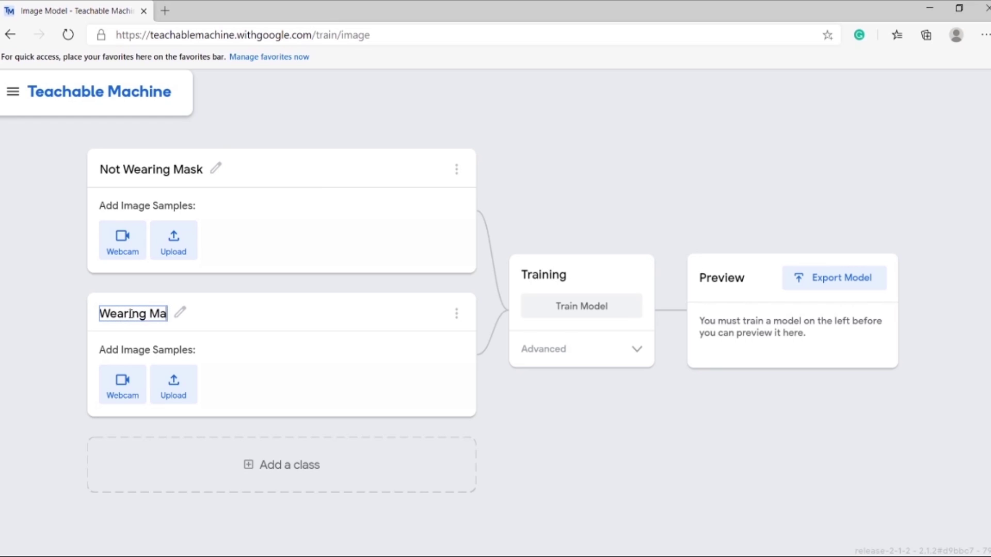
key(Return)
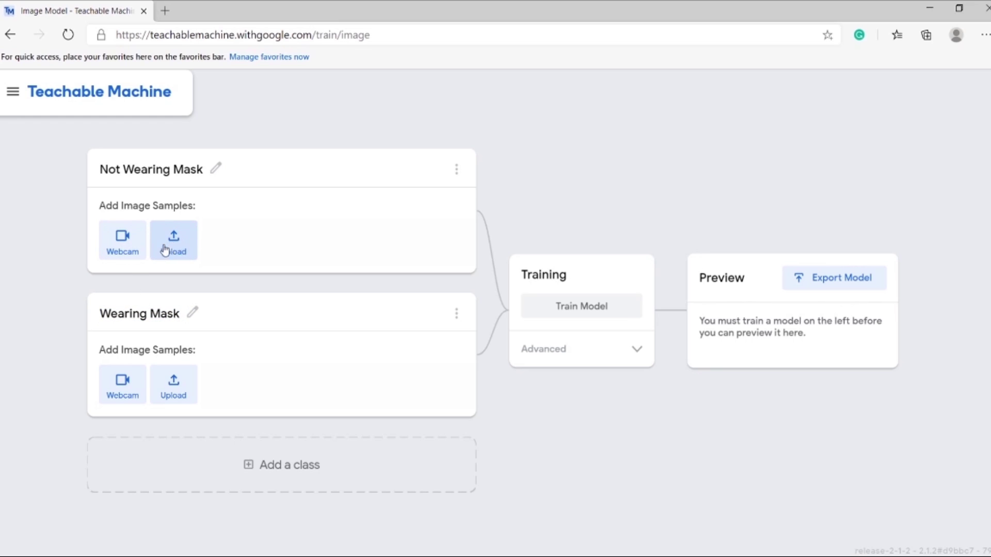
- Turn on the Not Wearing Mask webcam, crop it to the face, and record 200 samples
click(133, 250)
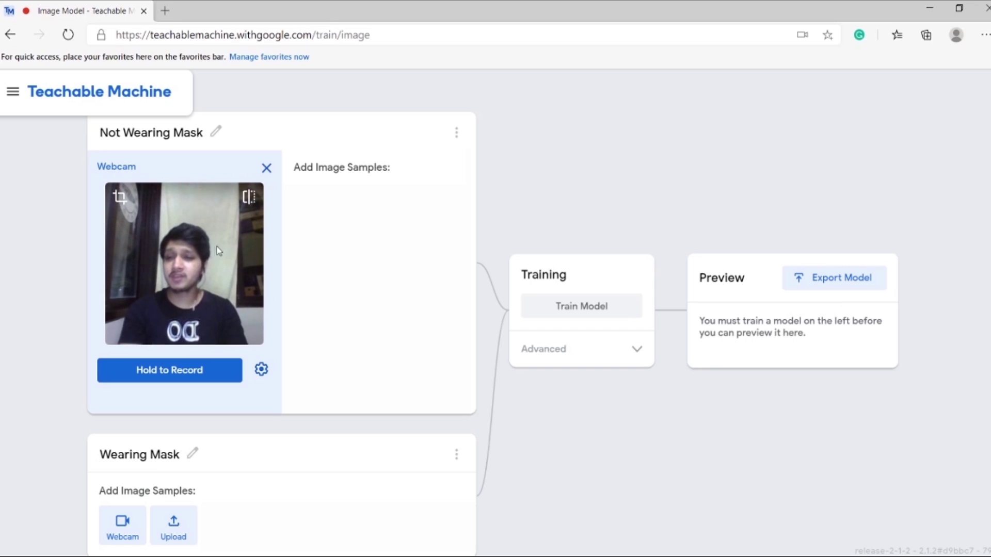
click(119, 198)
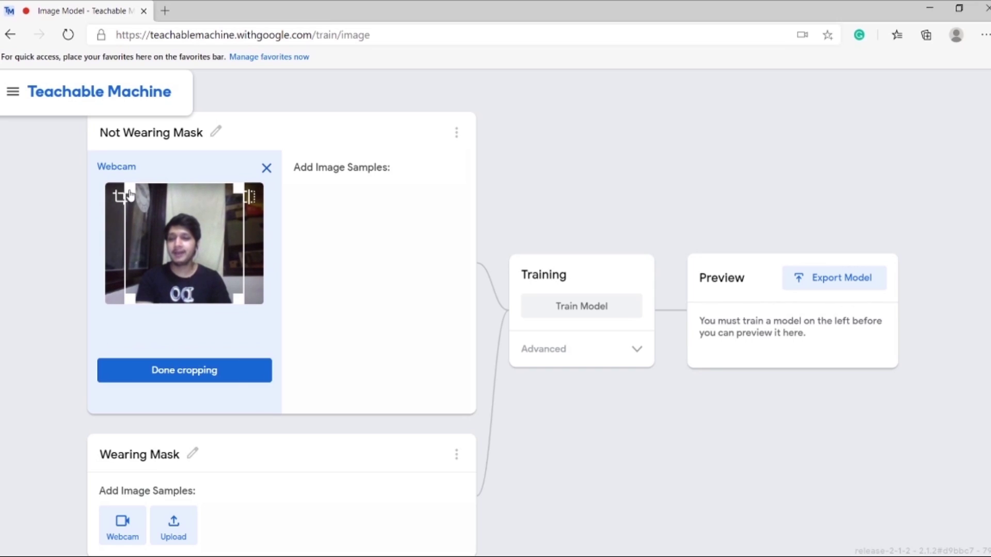
drag(130, 195, 179, 233)
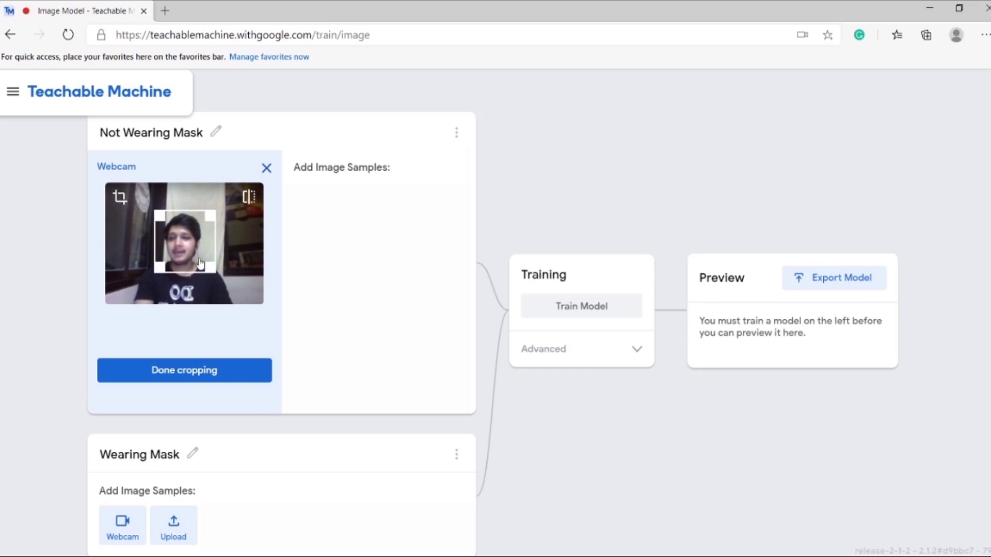
click(216, 381)
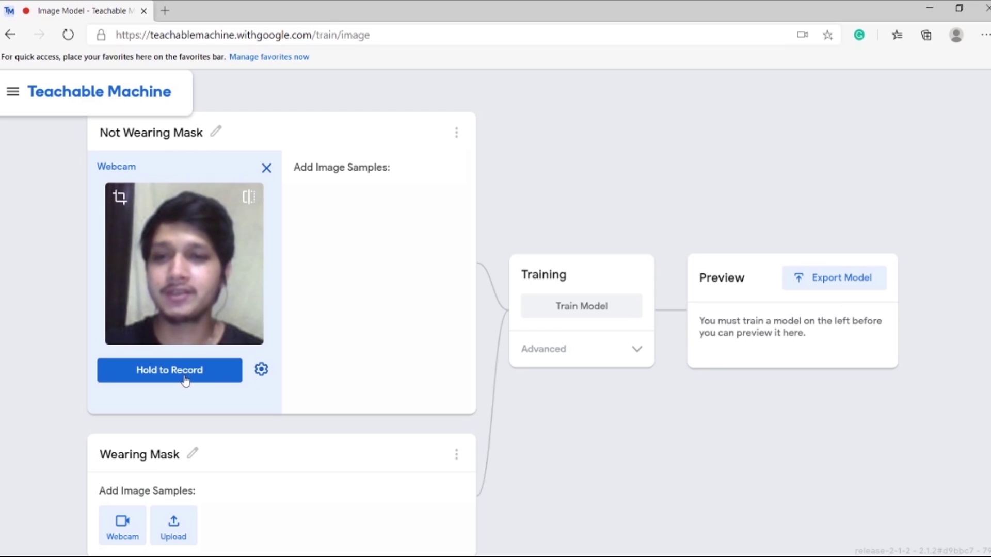
drag(179, 379, 176, 379)
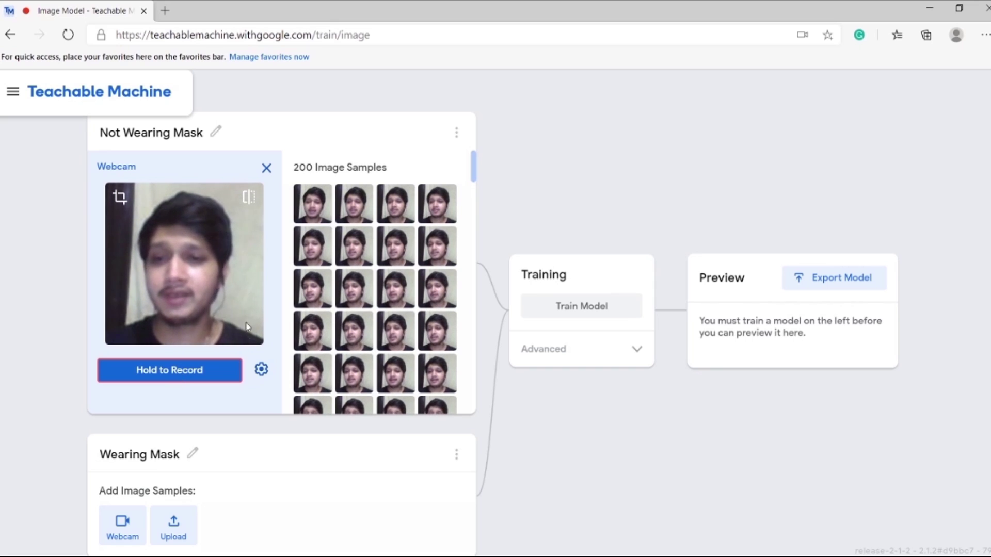
- Review and save the webcam recording settings
scroll(252, 348, down, 1)
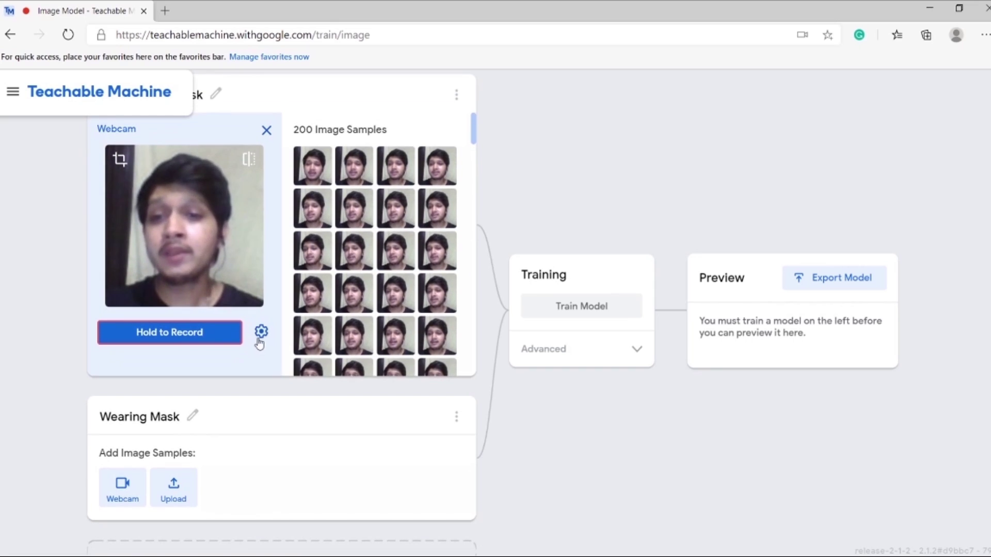
click(260, 332)
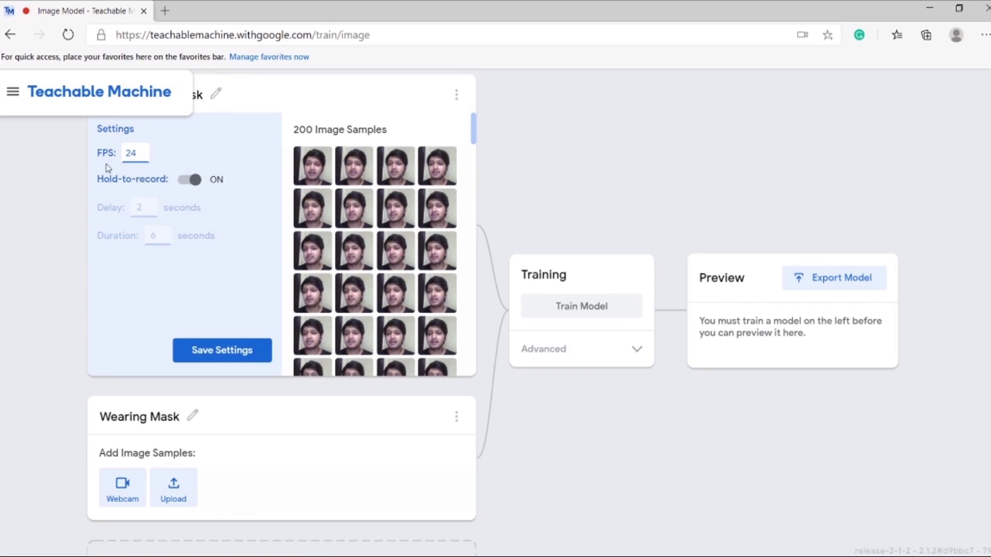
click(237, 351)
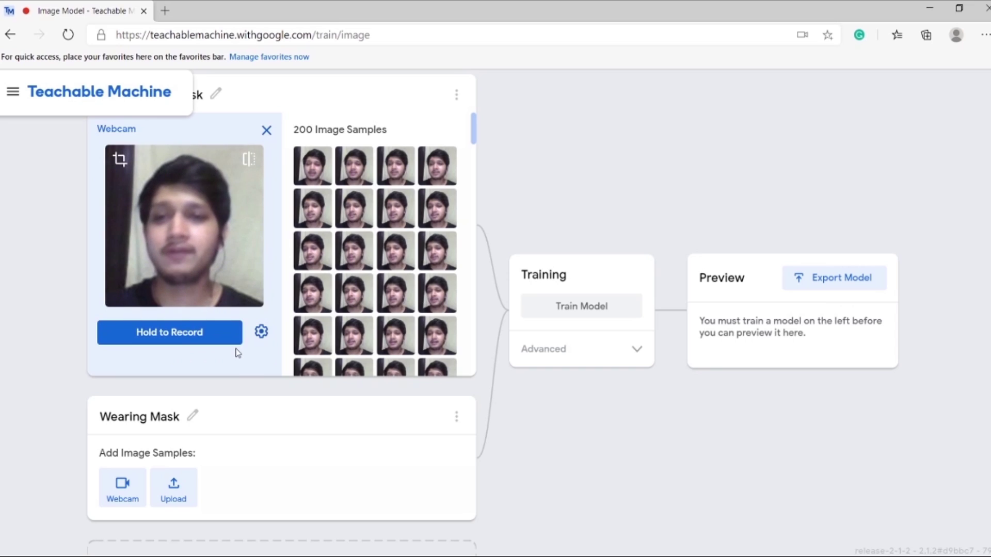
scroll(233, 454, down, 1)
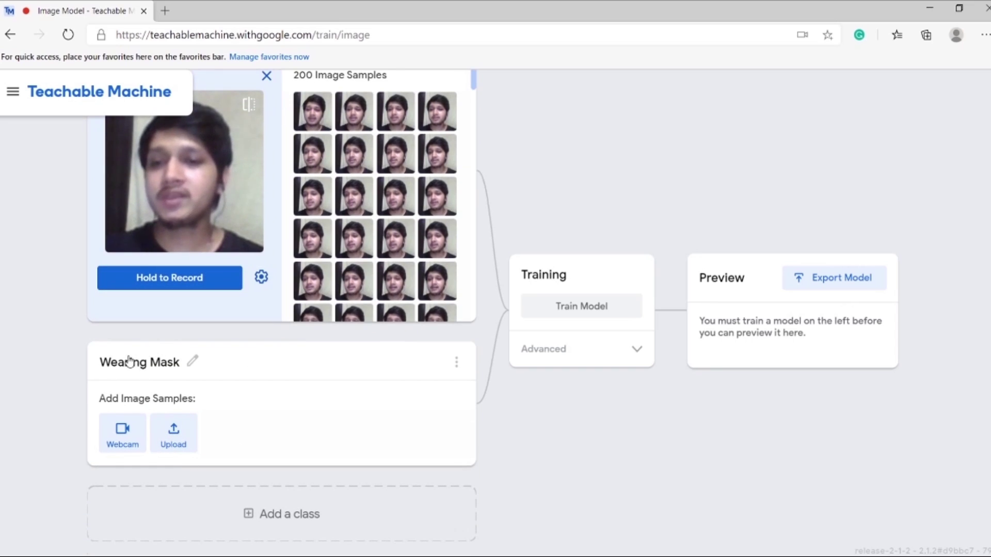
- Turn on the Wearing Mask webcam and record 210 masked-face samples
click(127, 431)
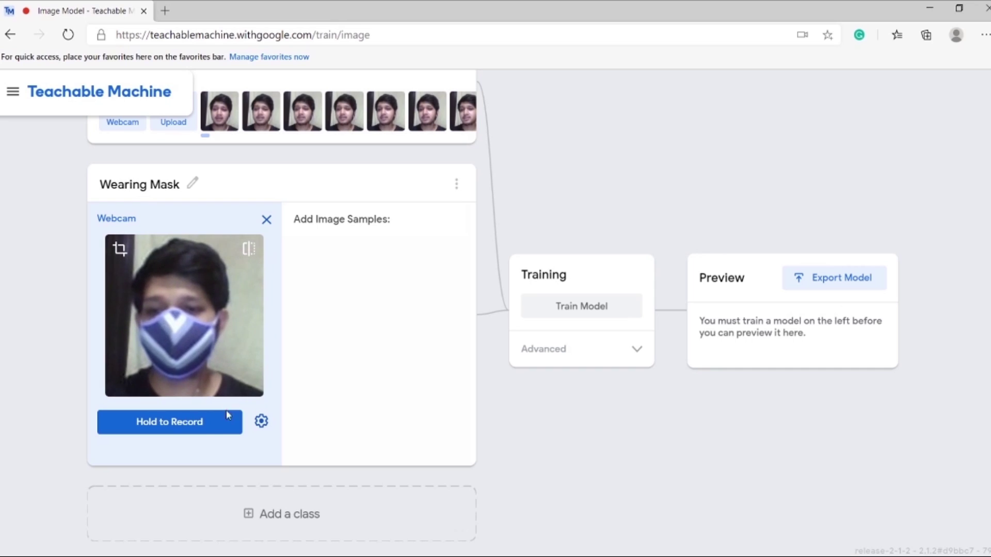
drag(214, 426, 215, 426)
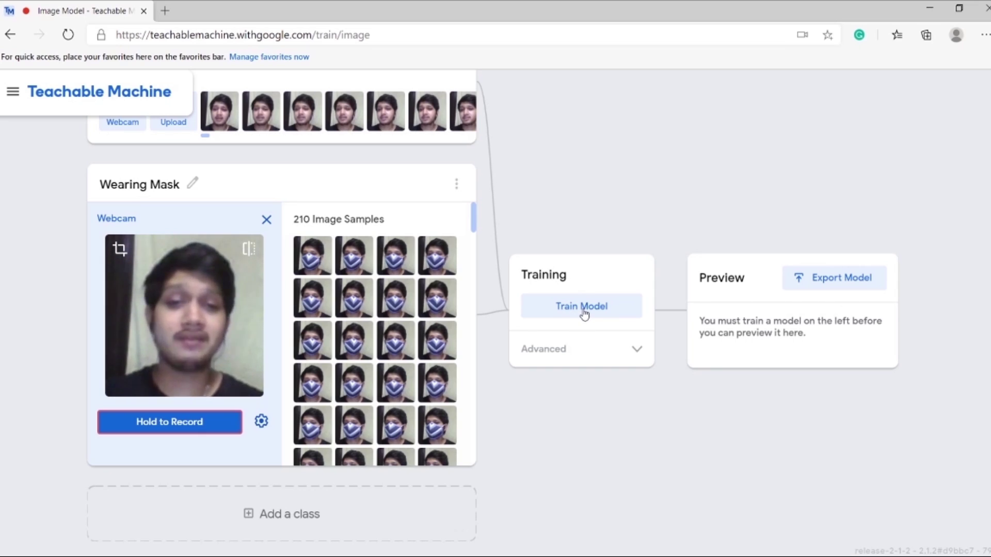
- Check the Advanced settings (50 epochs, batch size 16, learning rate 0.001) and start training
click(640, 362)
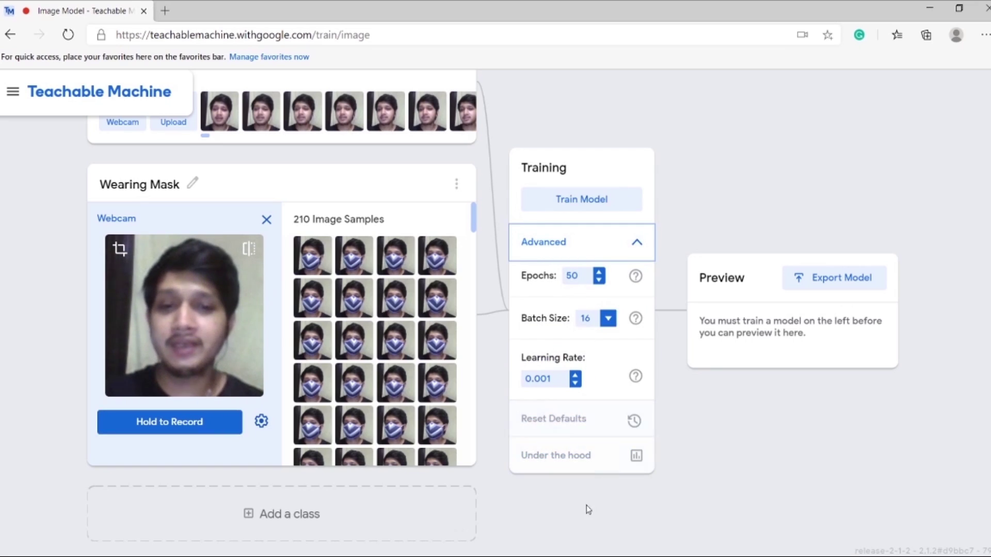
click(637, 242)
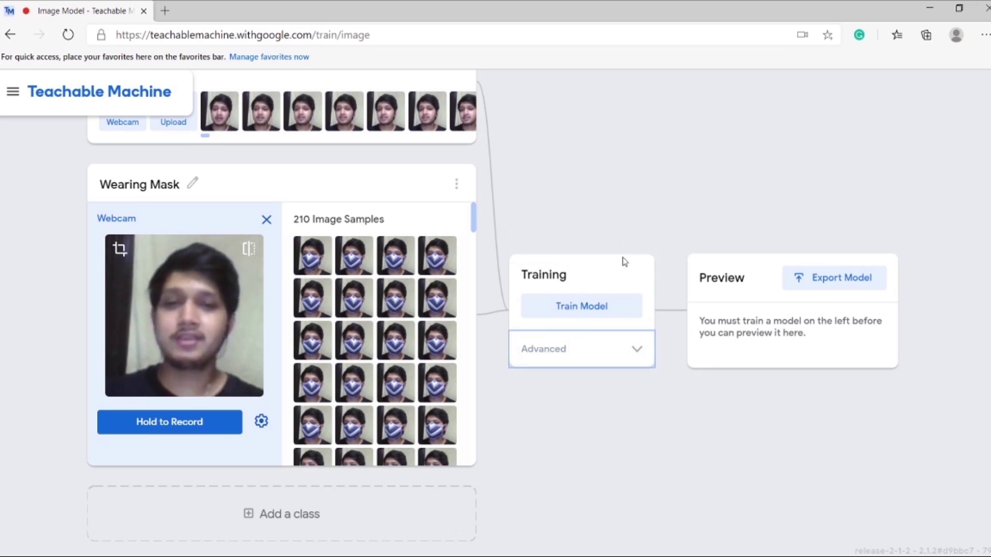
click(580, 308)
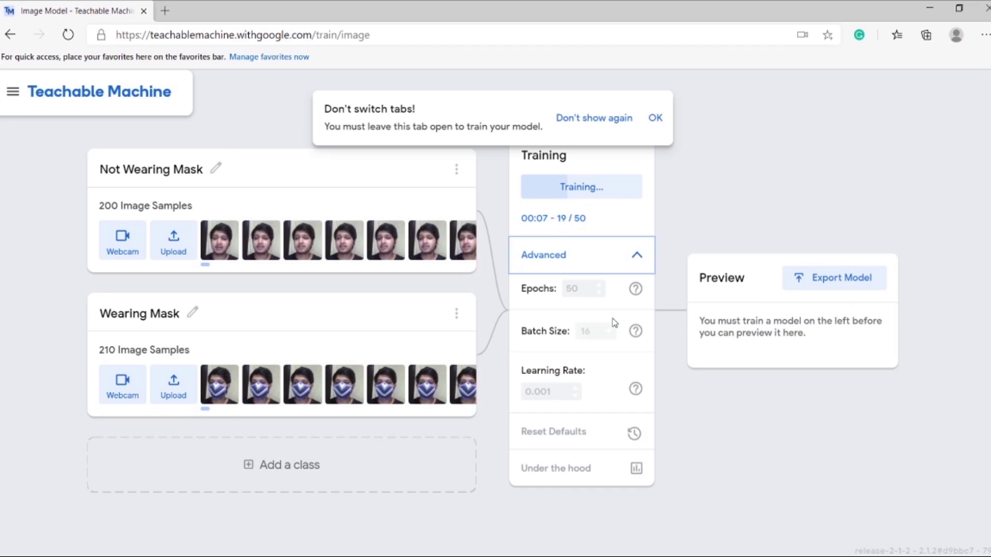
- Dismiss the tab-switch warning and review the accuracy and loss per-epoch charts under the hood
click(657, 119)
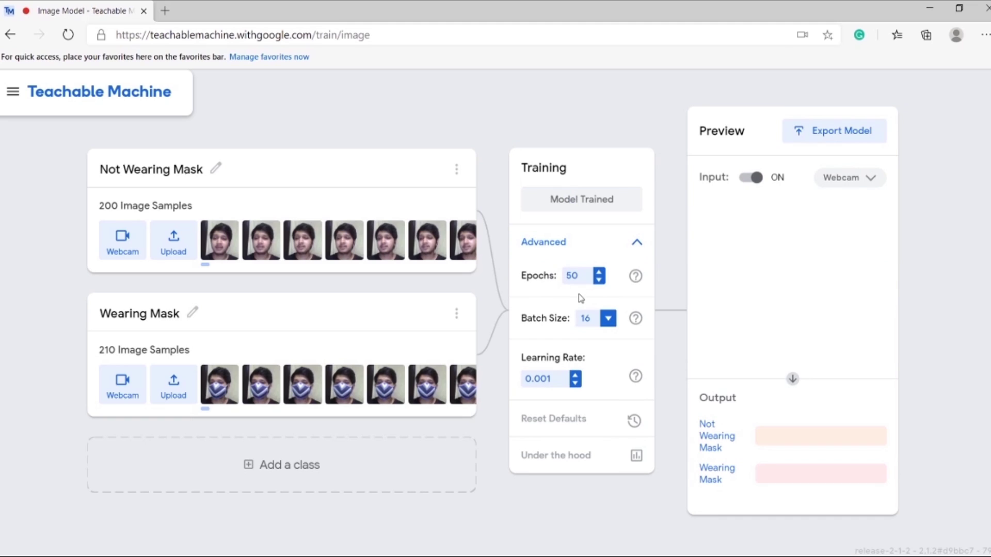
click(600, 466)
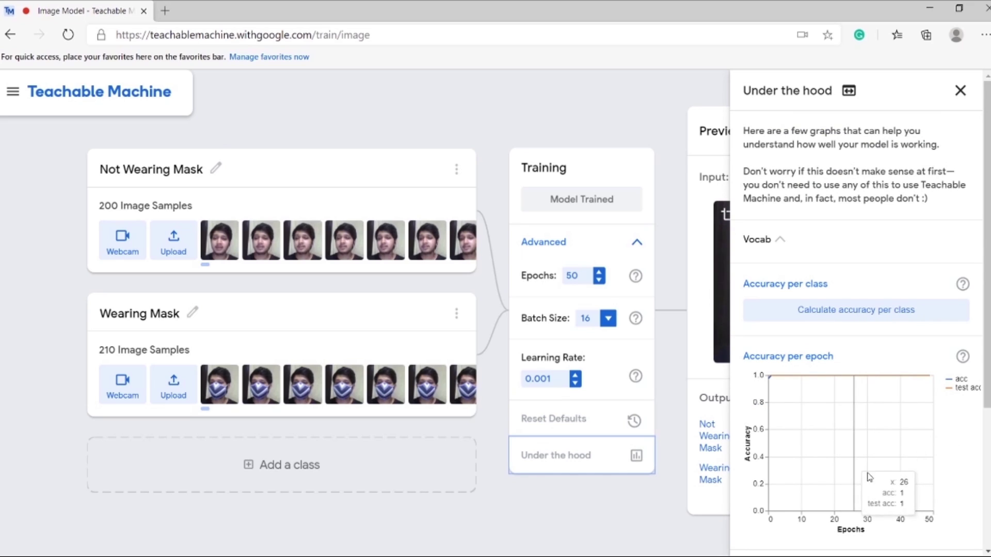
scroll(957, 448, down, 1)
scroll(958, 448, down, 4)
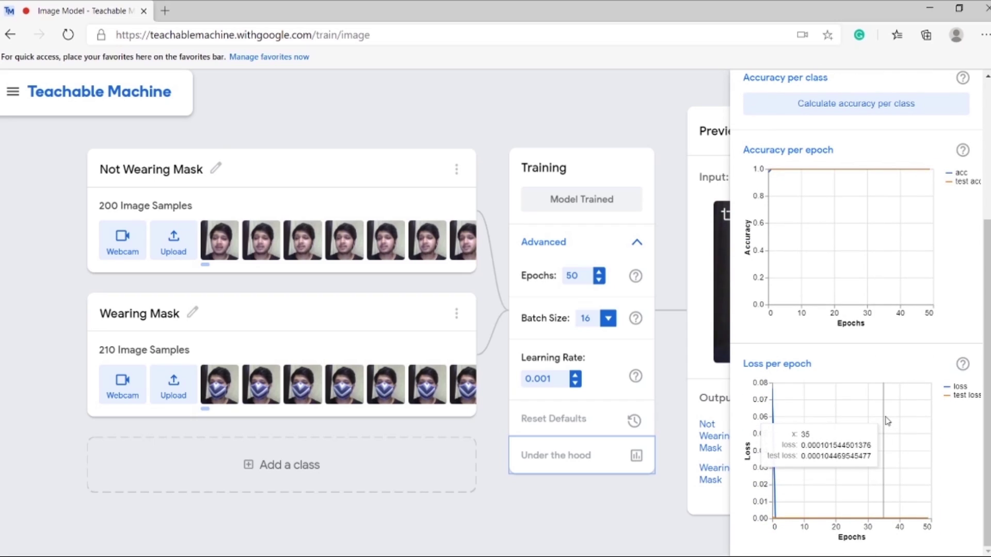
scroll(887, 421, up, 4)
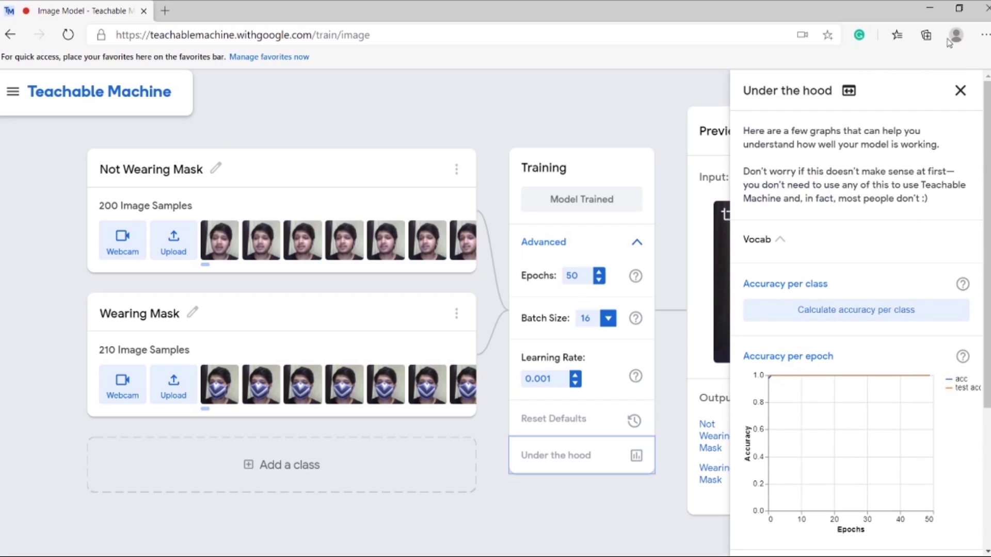
click(960, 90)
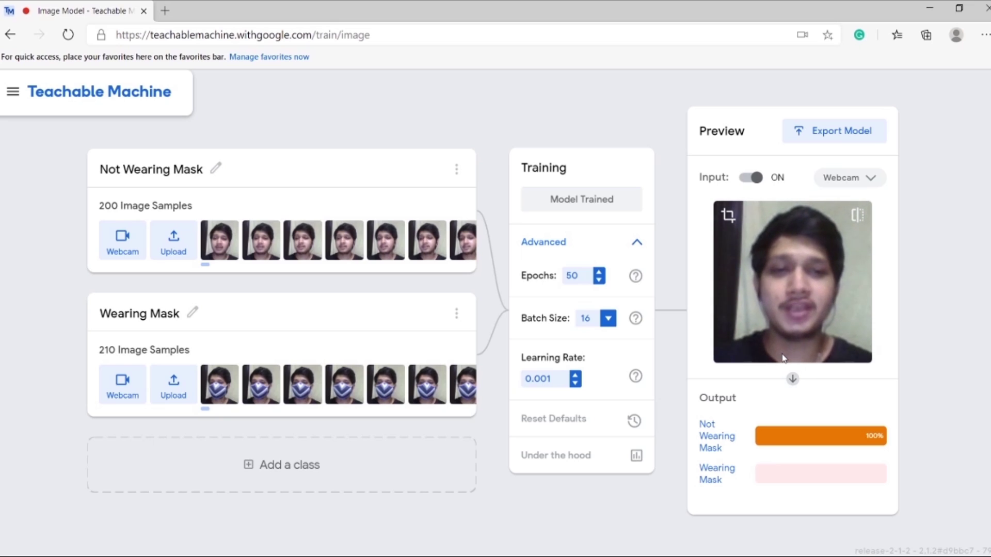
- Open the Export Model dialog for Tensorflow.js
click(824, 135)
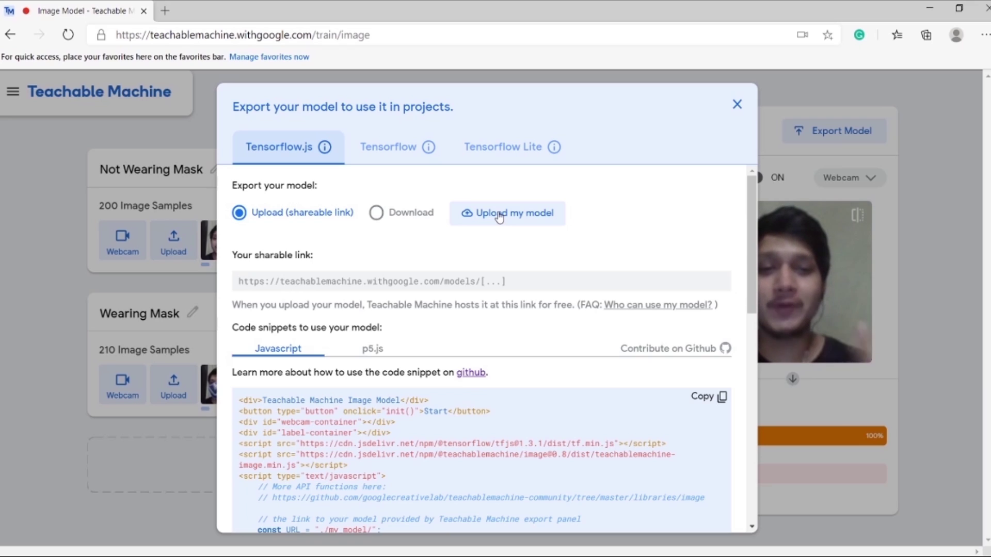
- Upload the model to the cloud, copy its shareable link, and review the JavaScript snippet
click(498, 216)
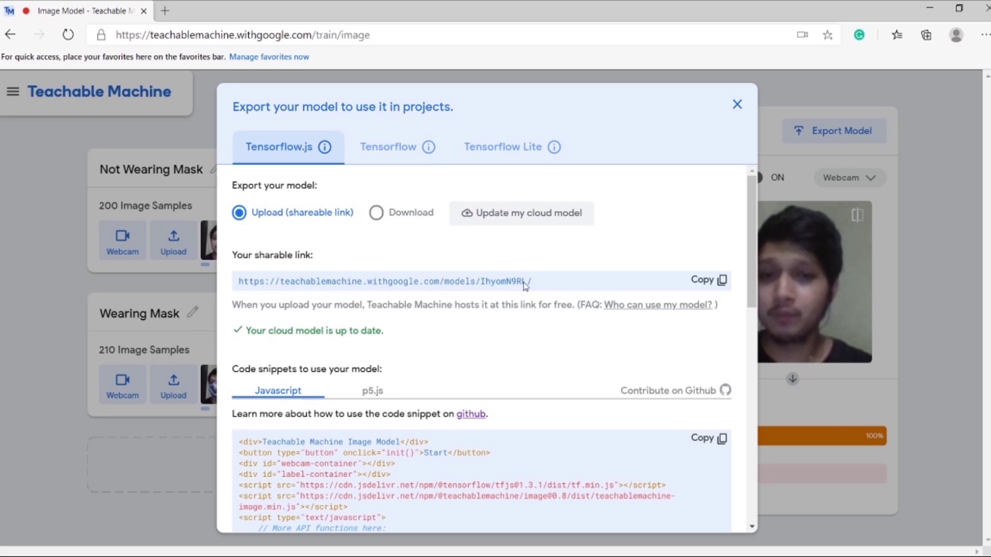
click(708, 282)
scroll(510, 336, down, 2)
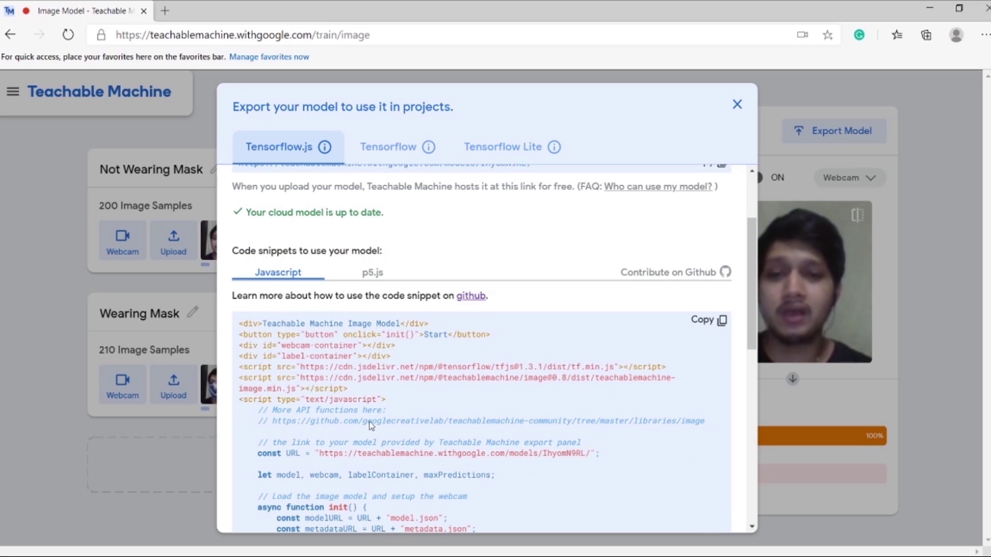
scroll(267, 295, down, 2)
scroll(312, 317, down, 2)
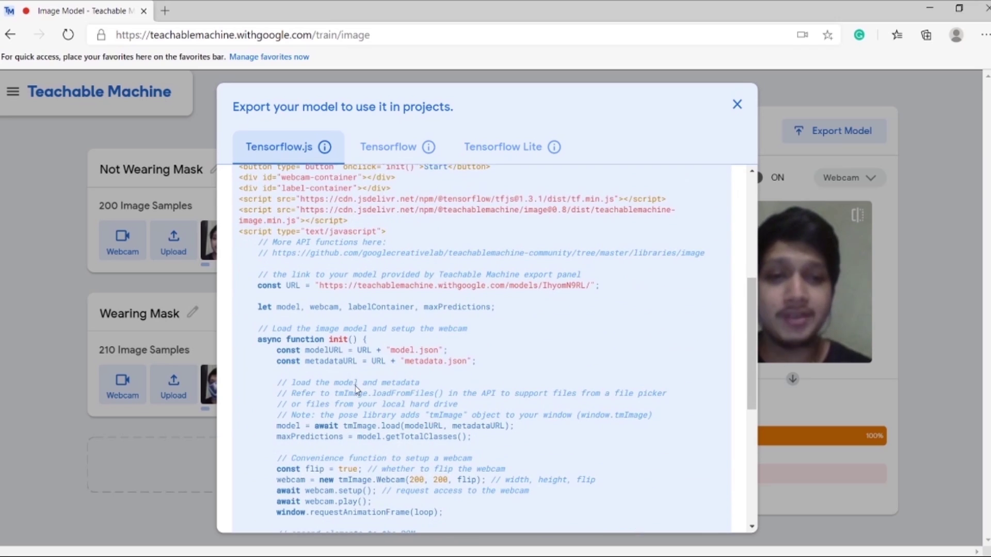
scroll(399, 343, up, 5)
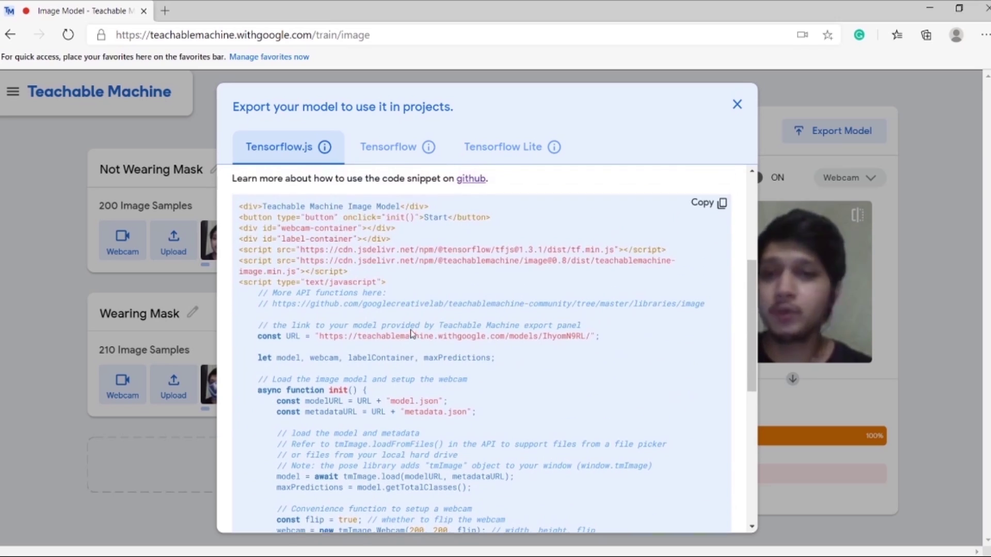
scroll(423, 386, up, 2)
mouse_move(330, 151)
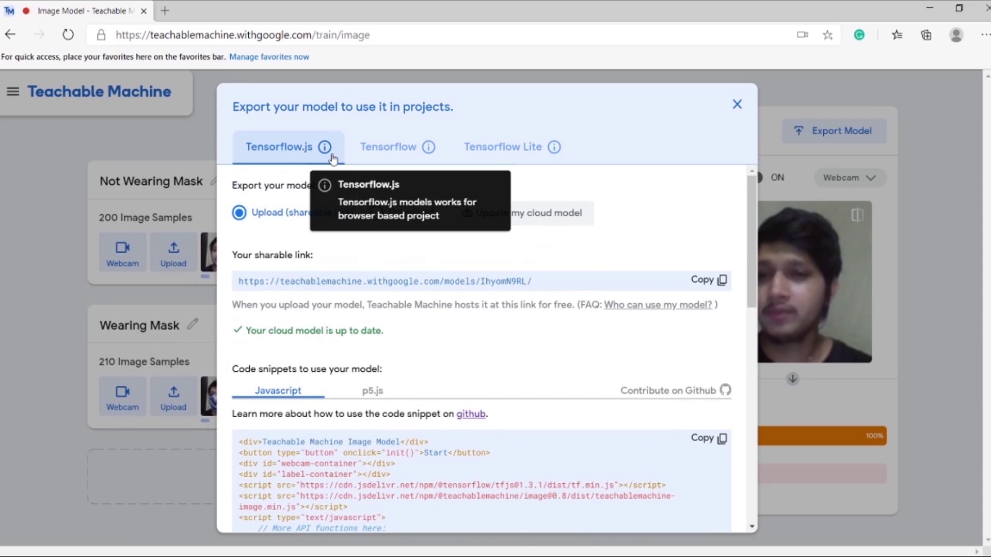
click(396, 151)
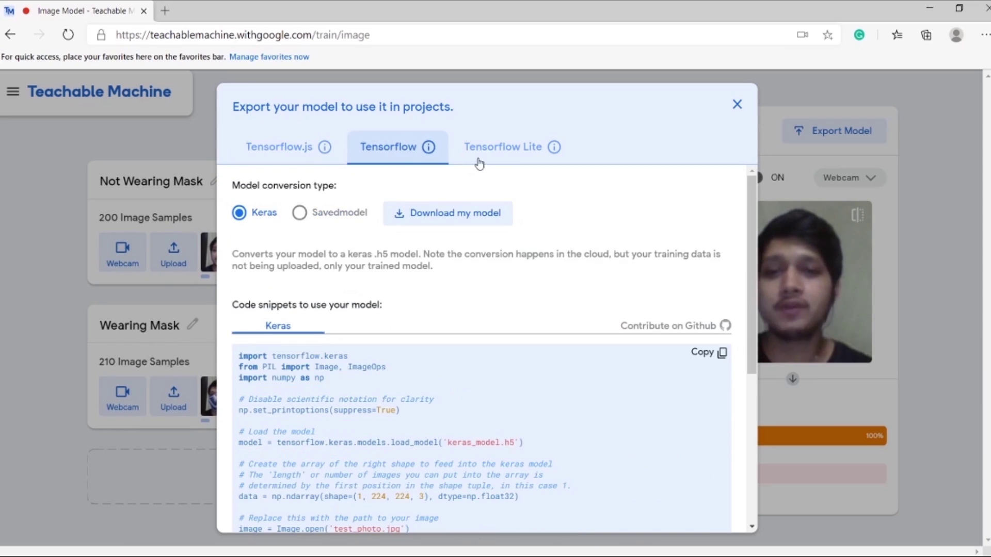
scroll(451, 390, down, 4)
click(504, 146)
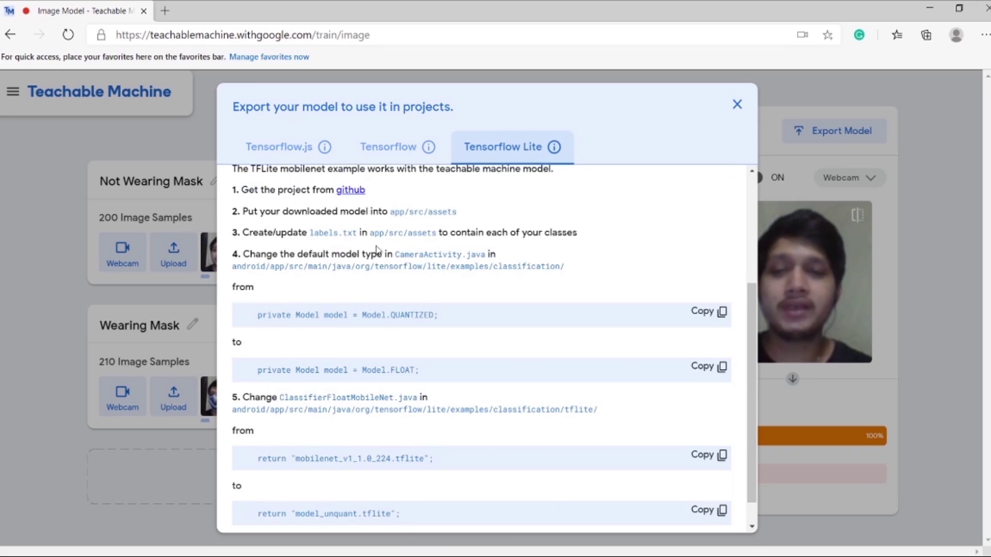
scroll(398, 234, up, 2)
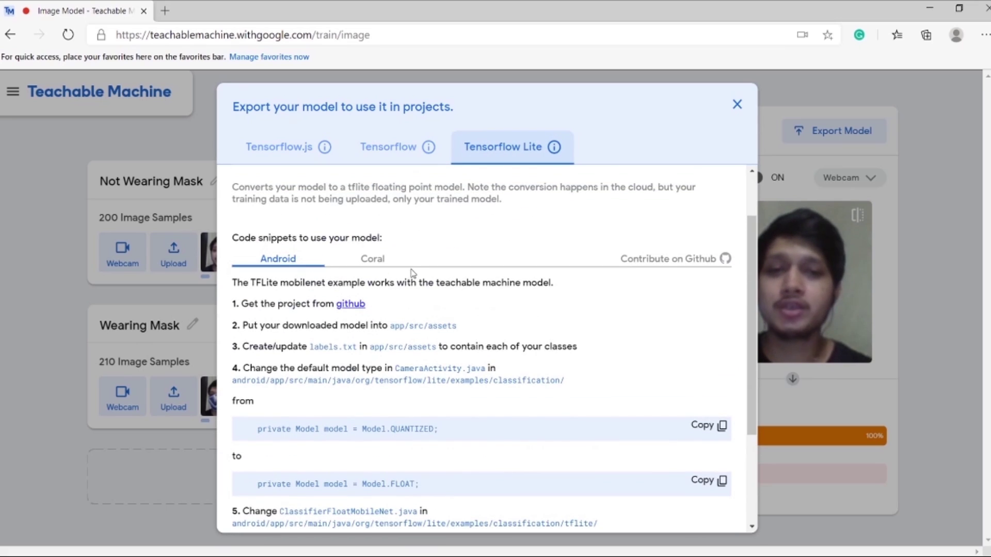
click(390, 265)
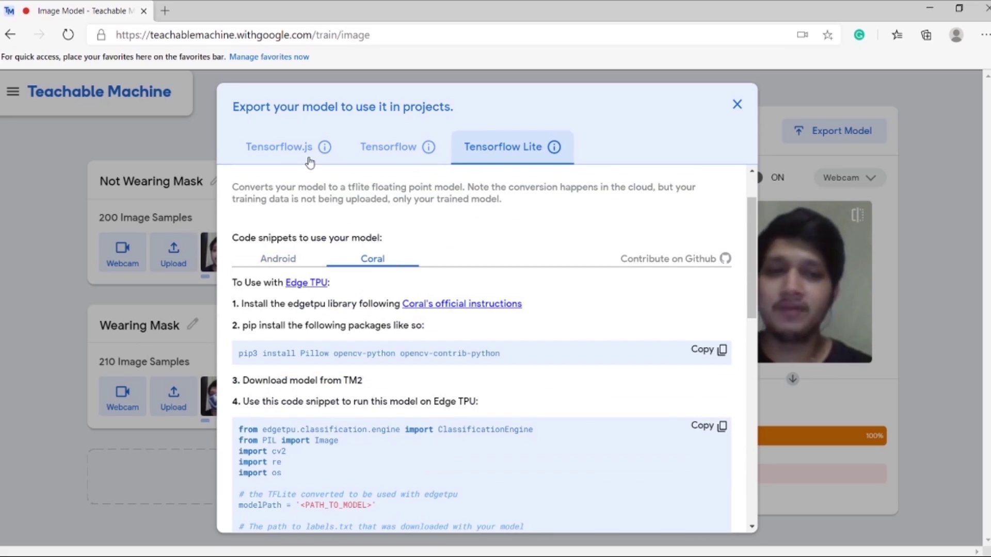
click(310, 162)
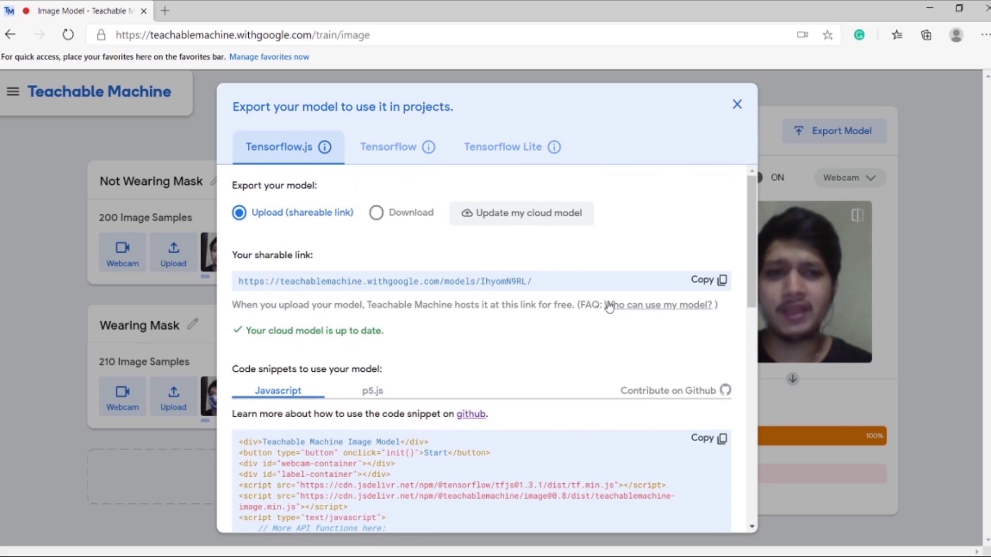
- Open the model's shareable link in a new tab and look over its public page
click(736, 106)
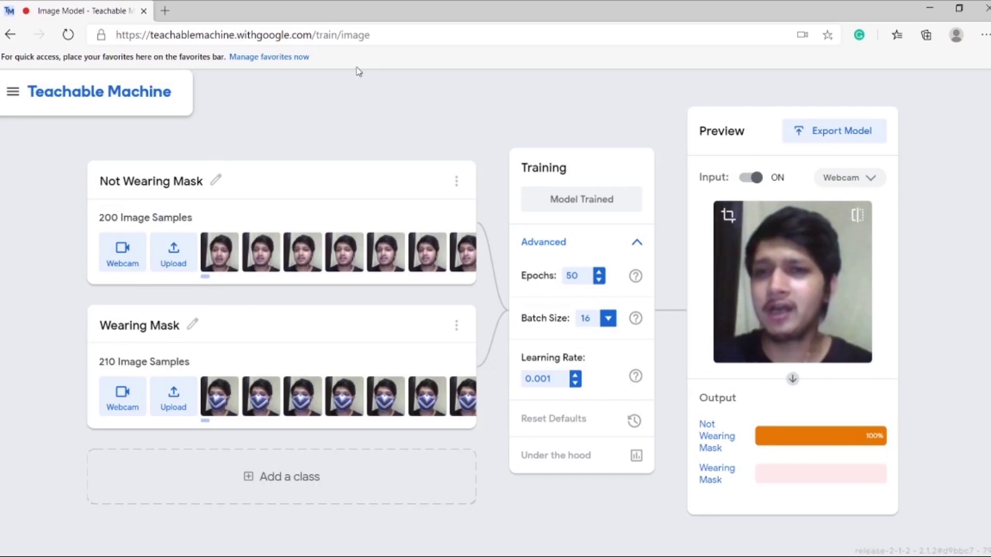
click(165, 11)
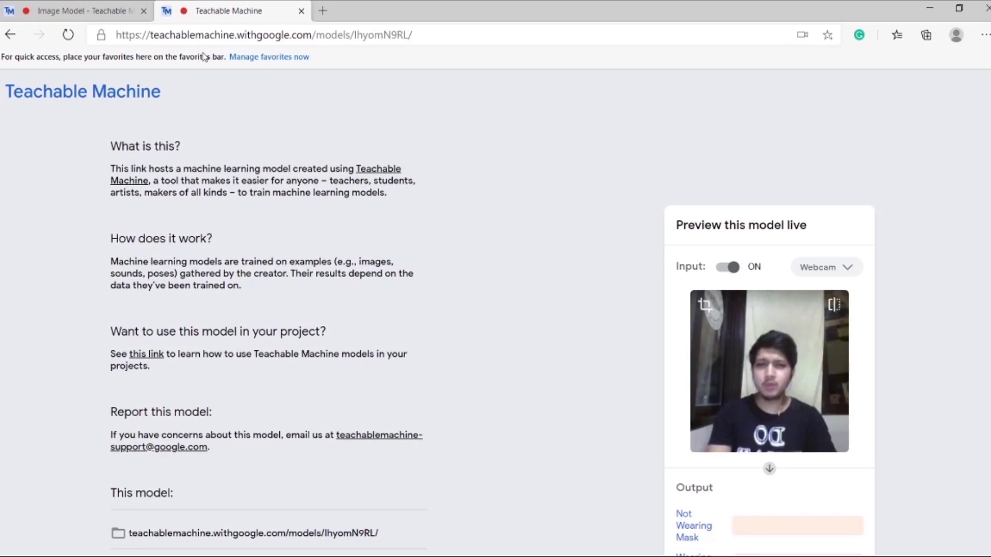
scroll(233, 102, down, 1)
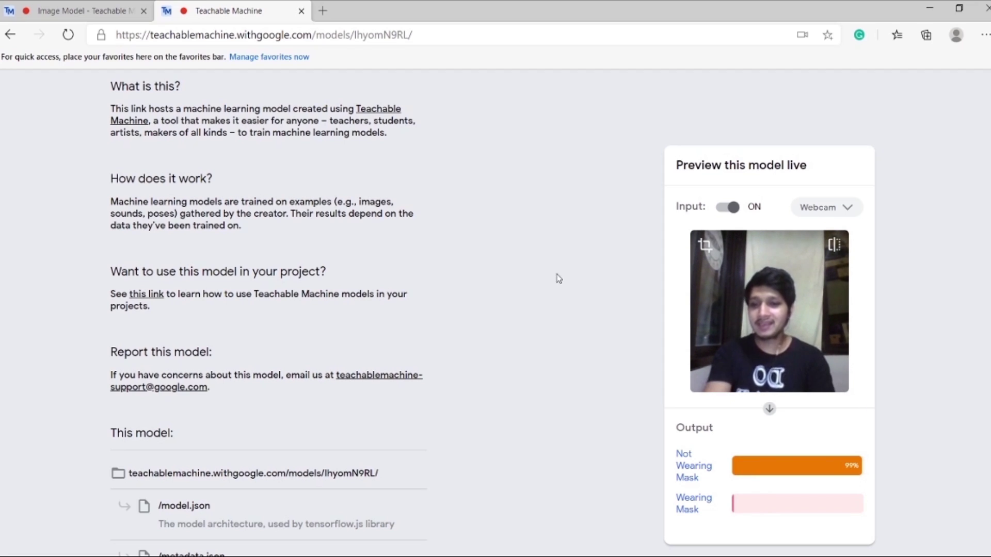
scroll(504, 315, down, 3)
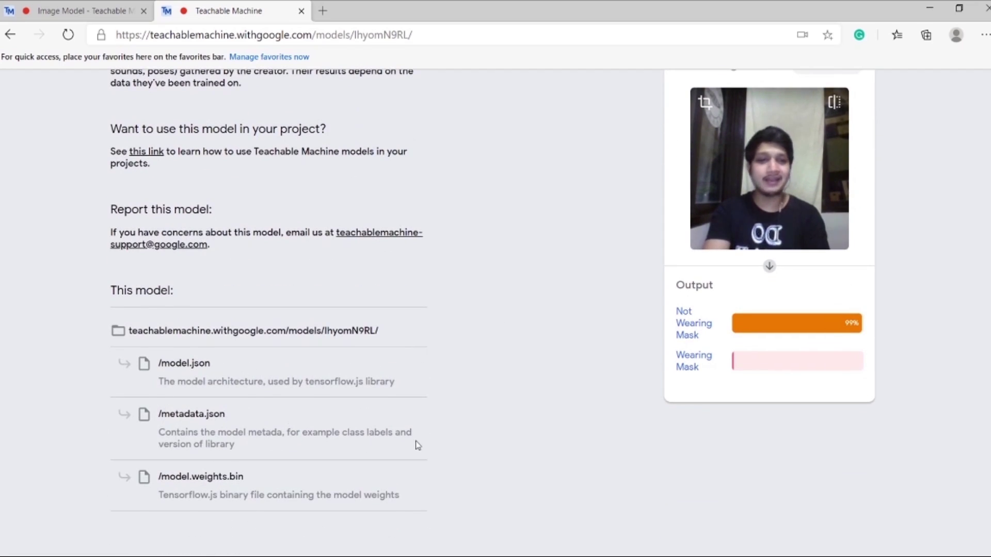
scroll(520, 354, up, 4)
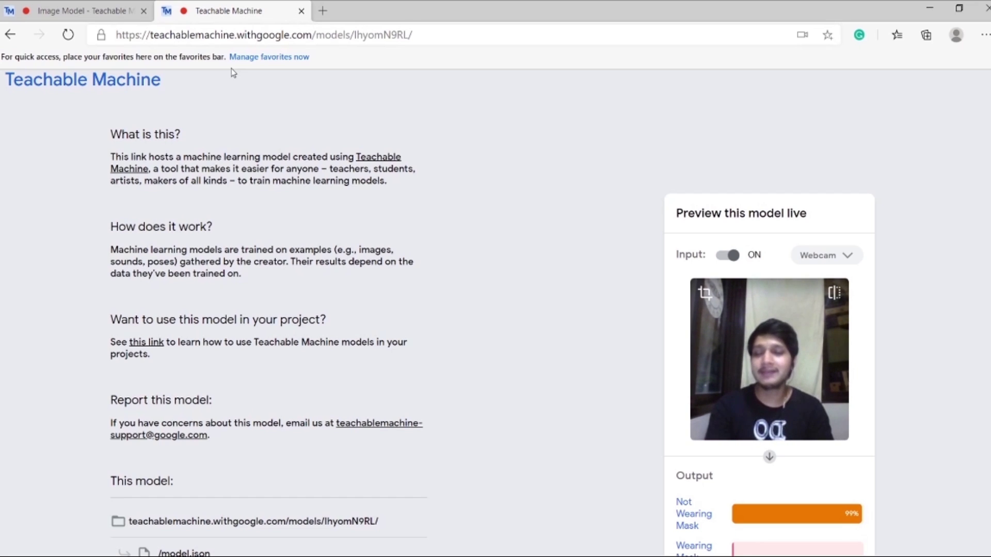
- Back in the training project, copy the JavaScript code snippet from the export options
click(116, 11)
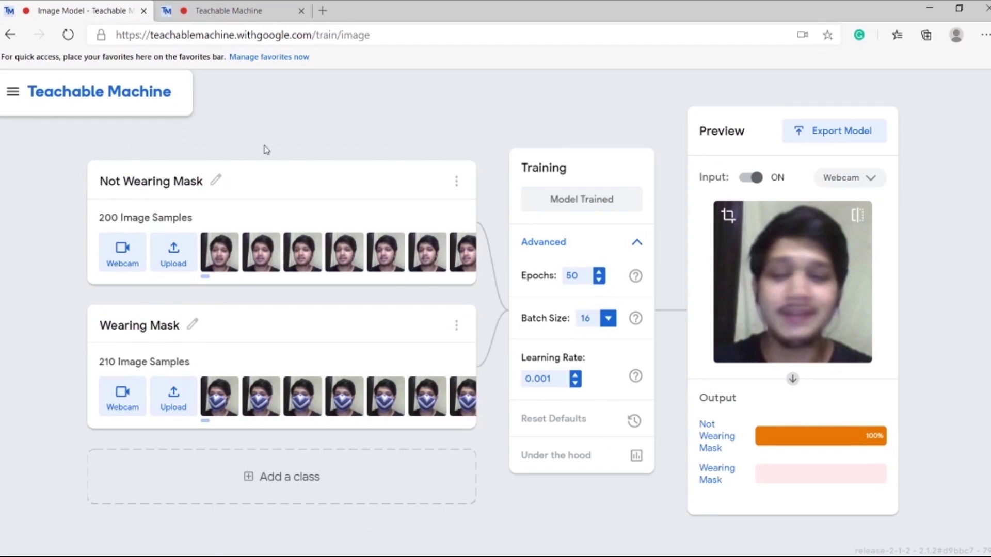
click(841, 140)
scroll(673, 364, down, 4)
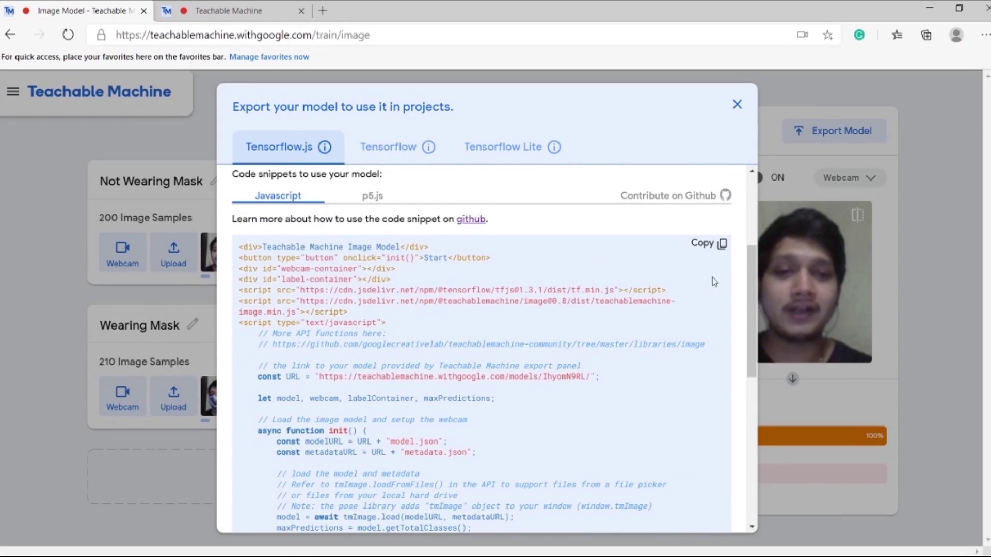
click(721, 247)
scroll(604, 345, down, 3)
click(739, 105)
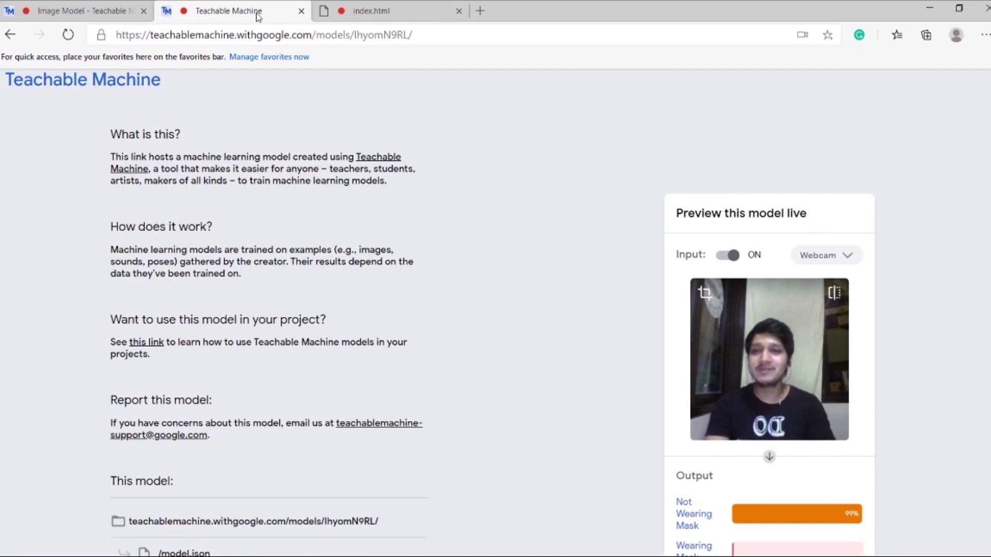
- Switch back to the shared model's public page tab
click(258, 17)
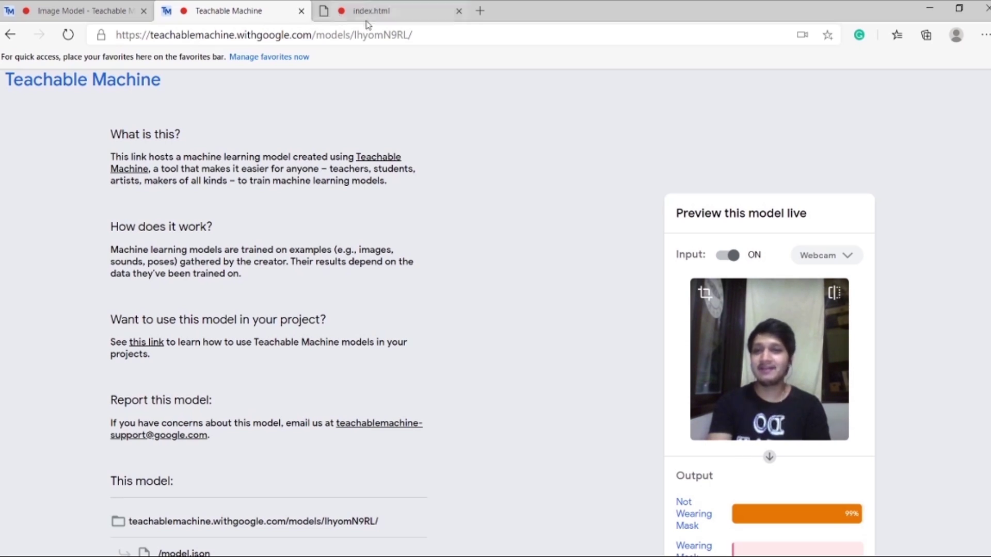
click(404, 37)
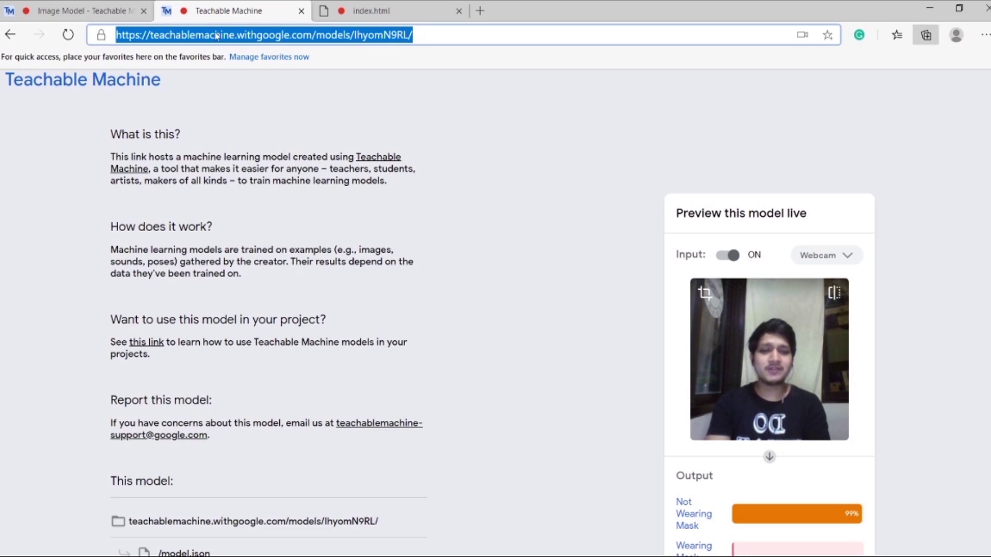
click(305, 103)
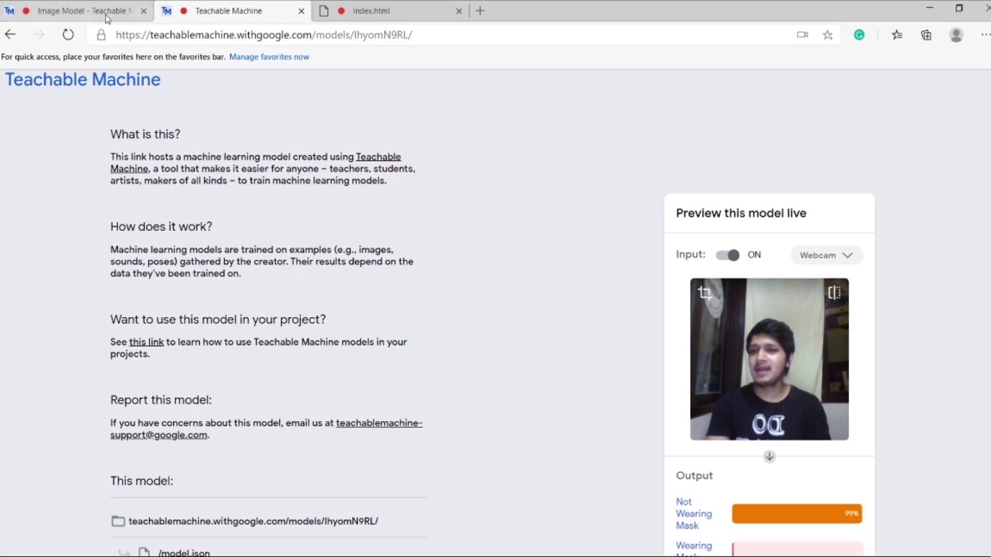
- Return to the Image Model tab and briefly check the project menu before closing it
click(78, 11)
click(12, 91)
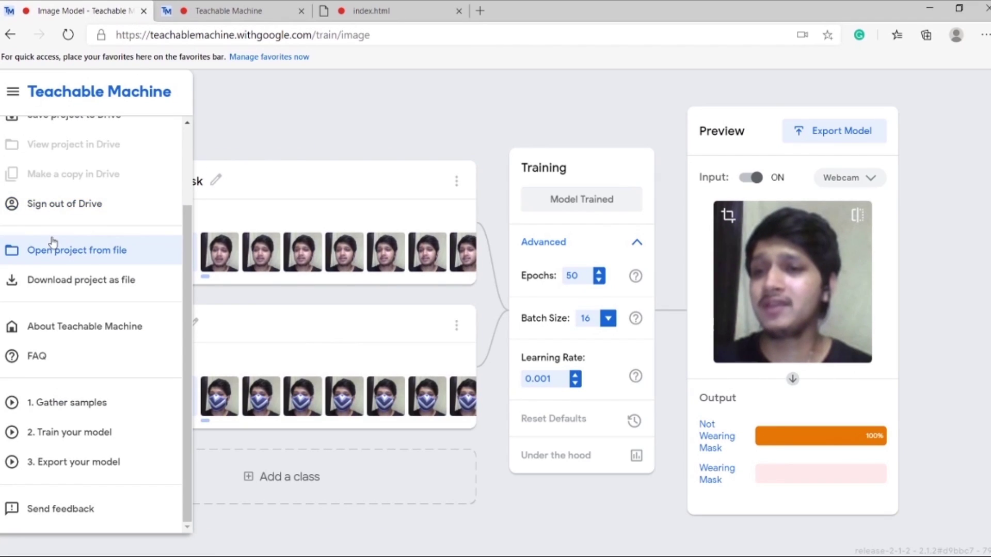
scroll(57, 227, up, 3)
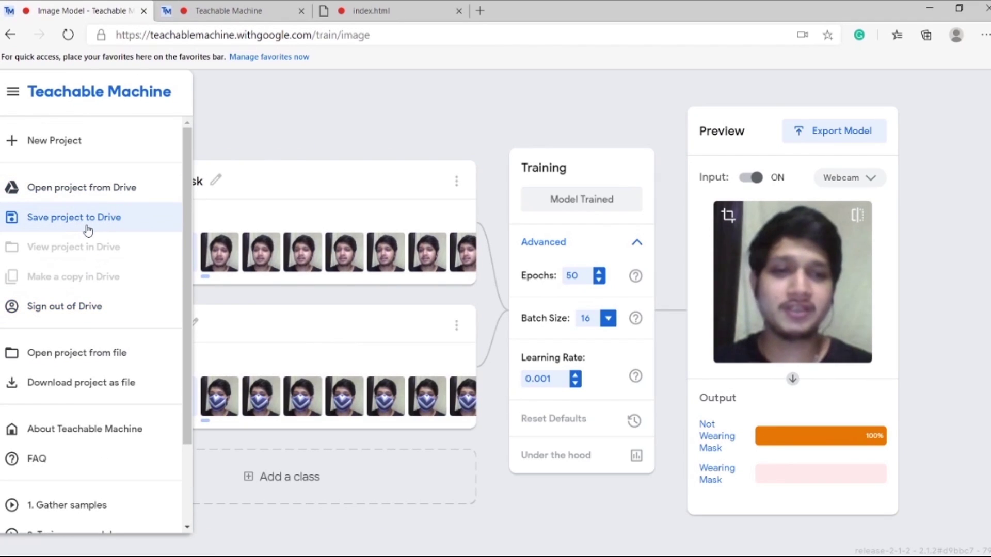
click(287, 126)
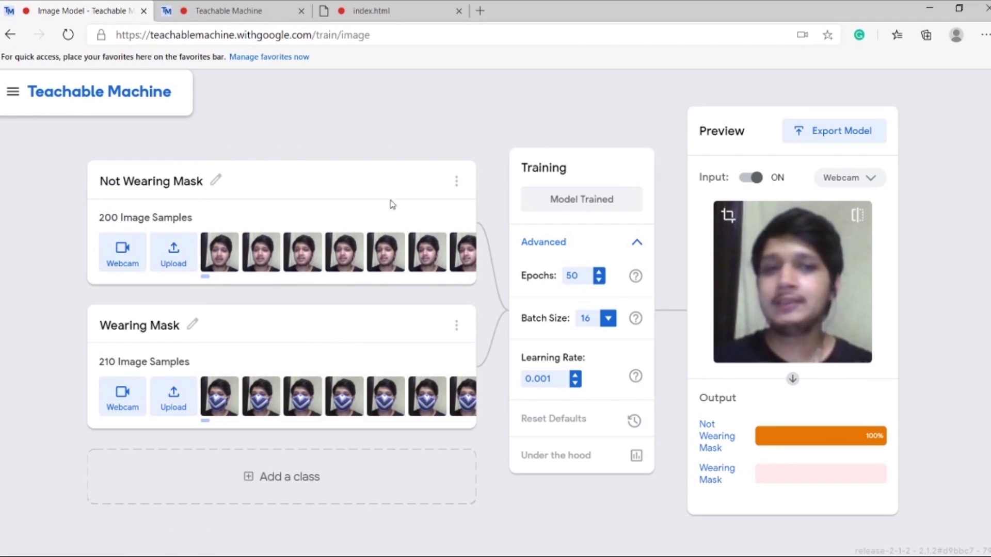